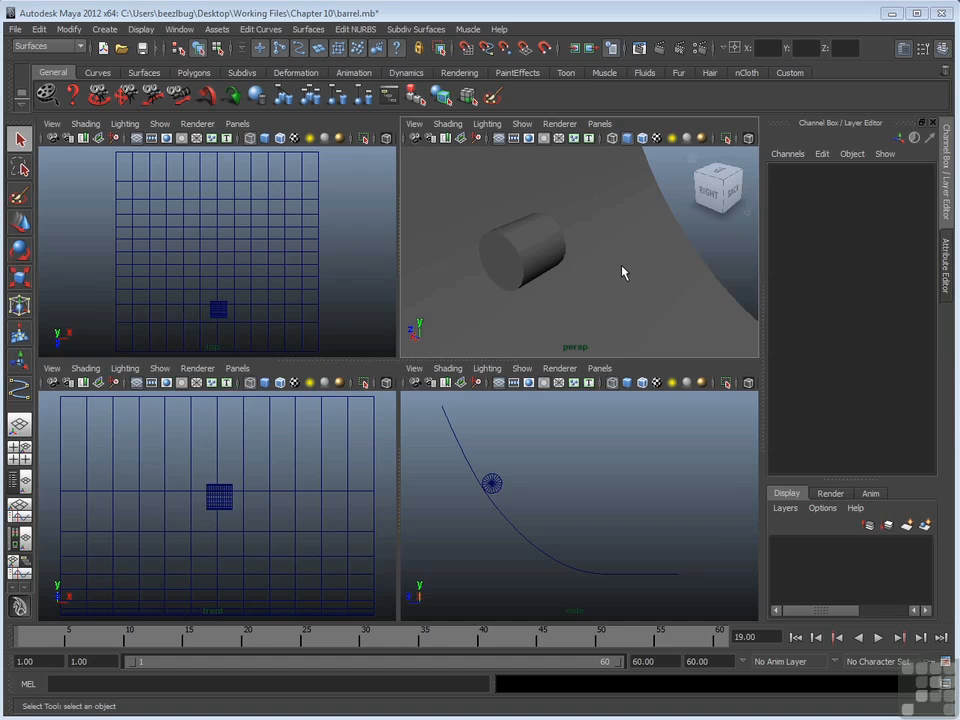
Set the scene's renderer to mental ray in the render settings and open the Render View.
left_click(702, 48)
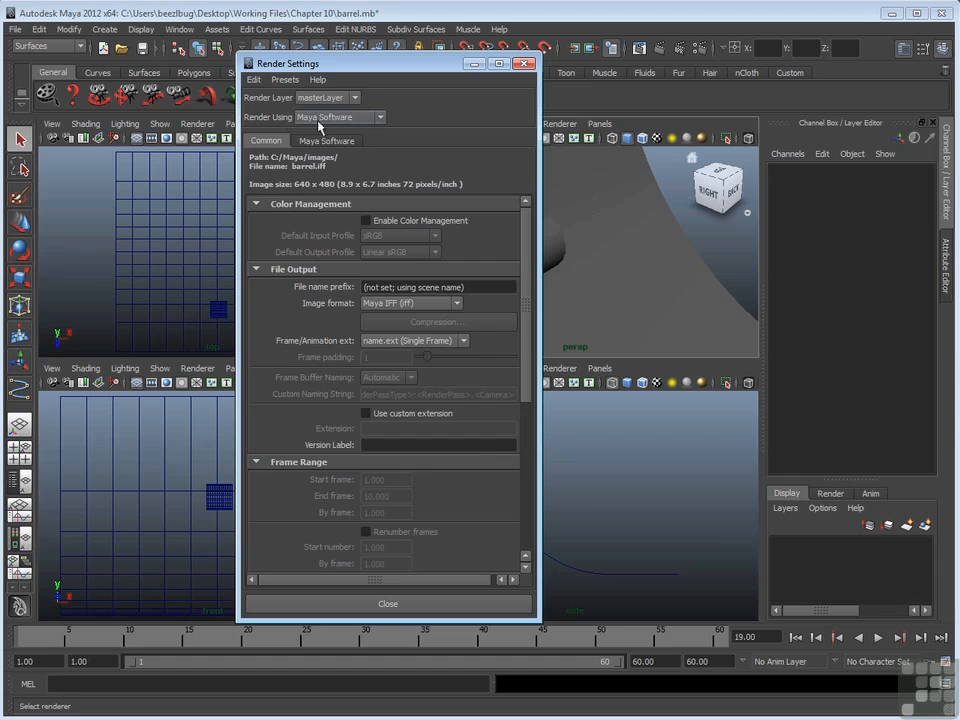
left_click(382, 118)
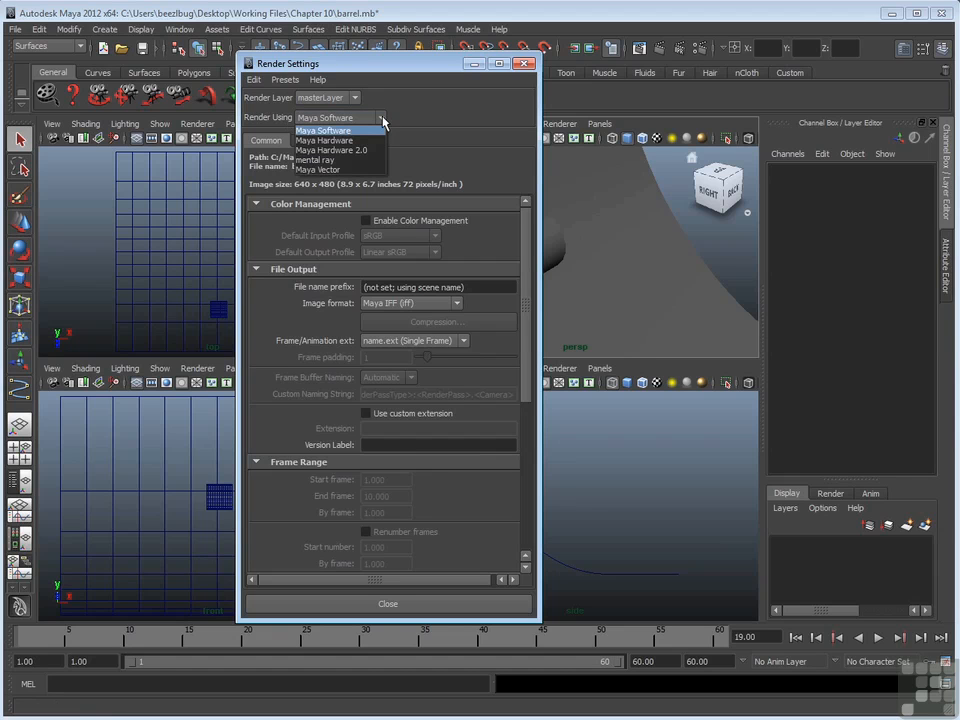
left_click(354, 160)
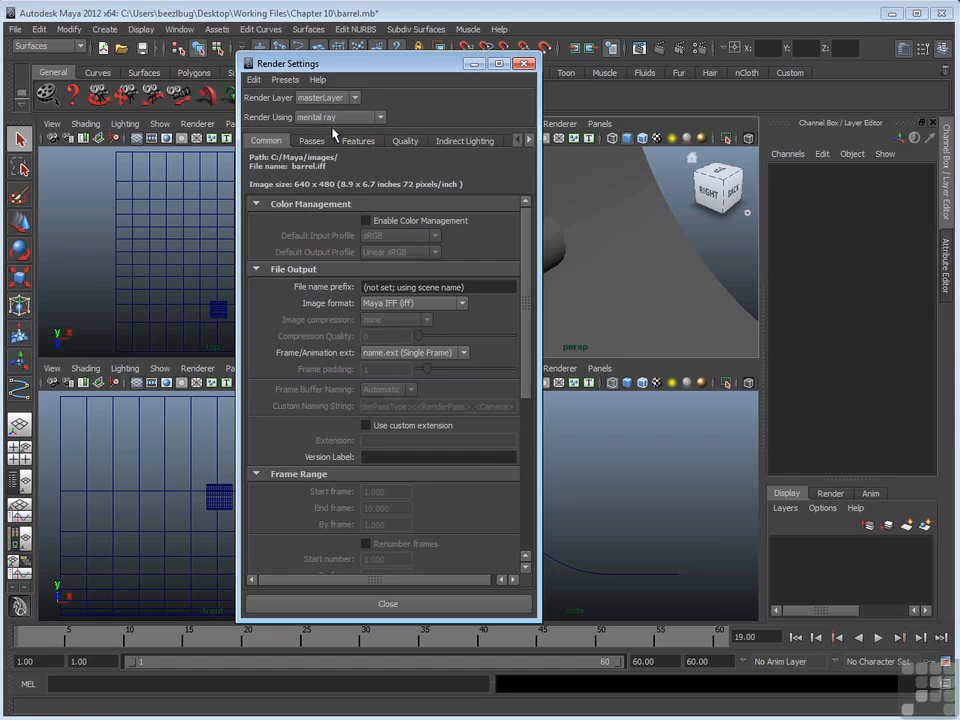
left_click(640, 47)
Switch the Render View's renderer to Maya Software and back to mental ray.
left_click(383, 174)
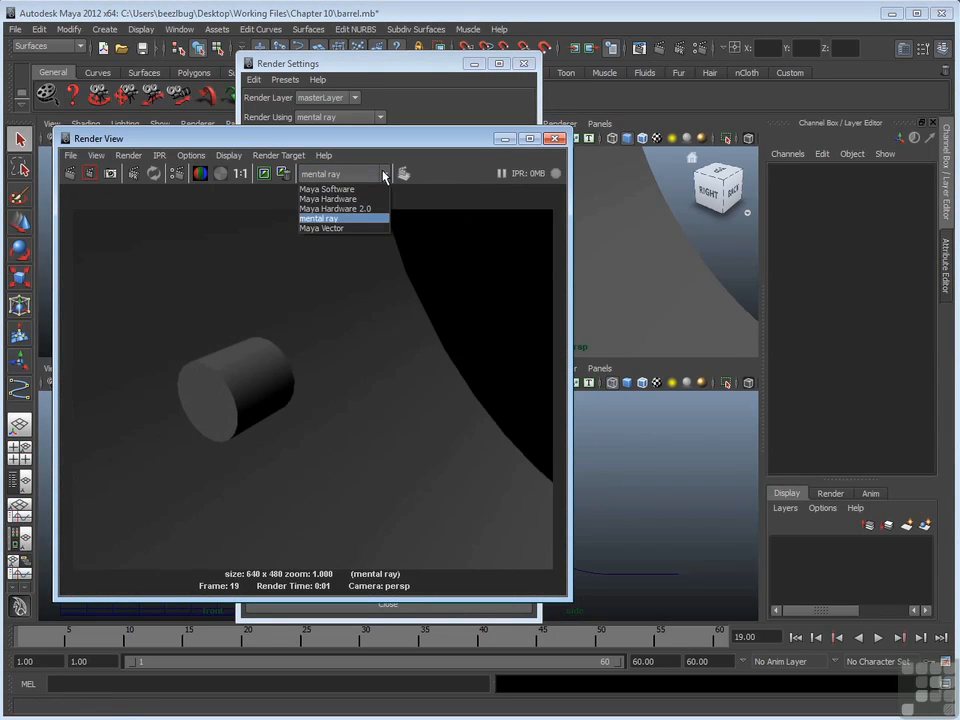
left_click(321, 189)
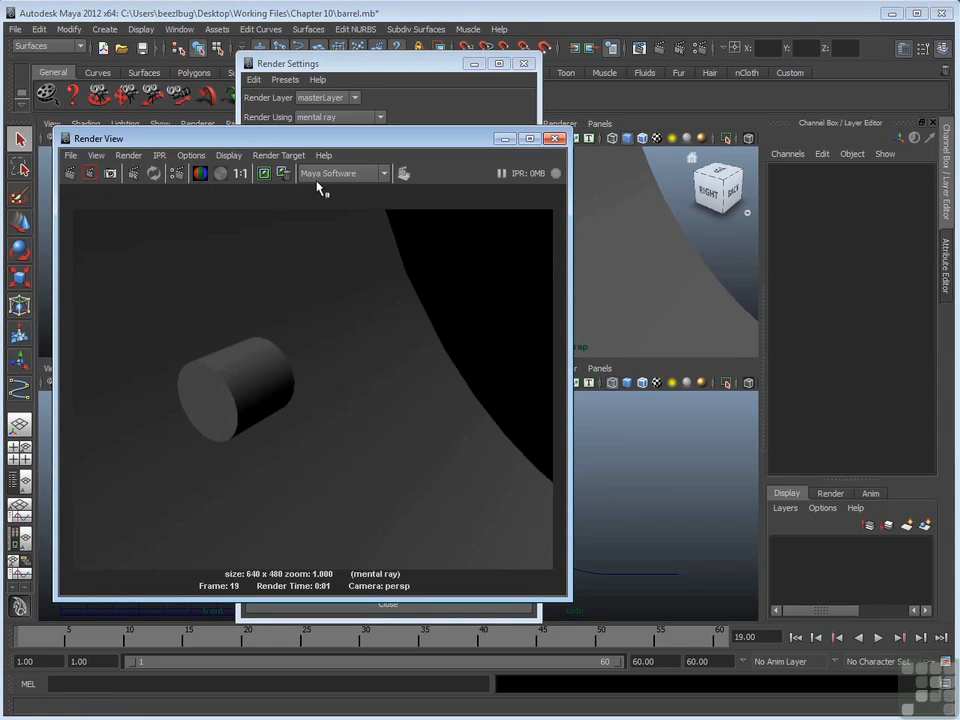
left_click(386, 175)
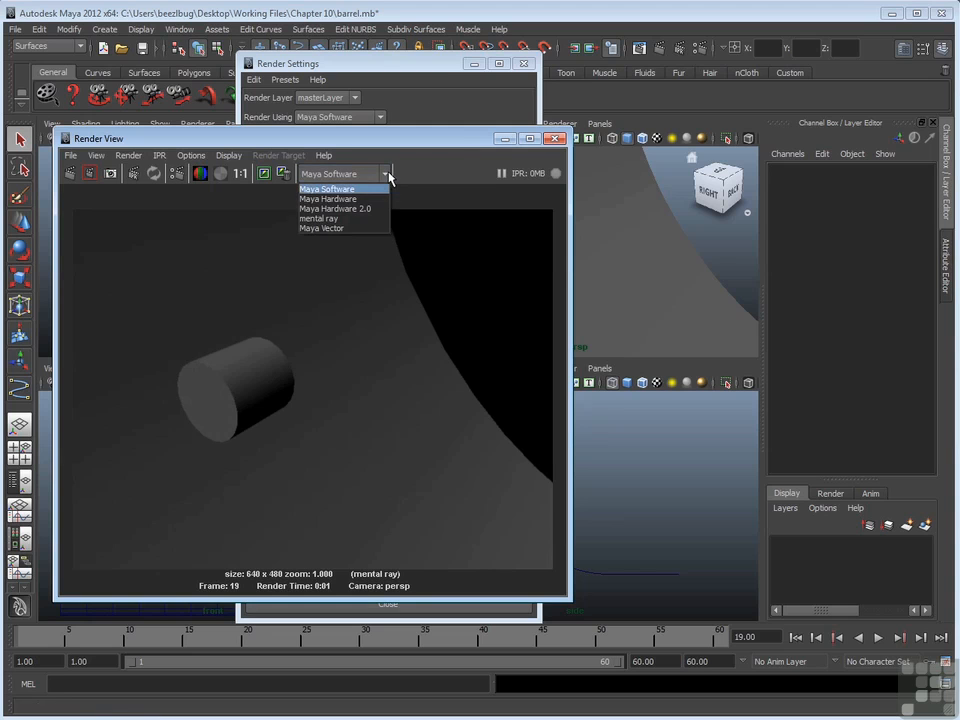
left_click(350, 218)
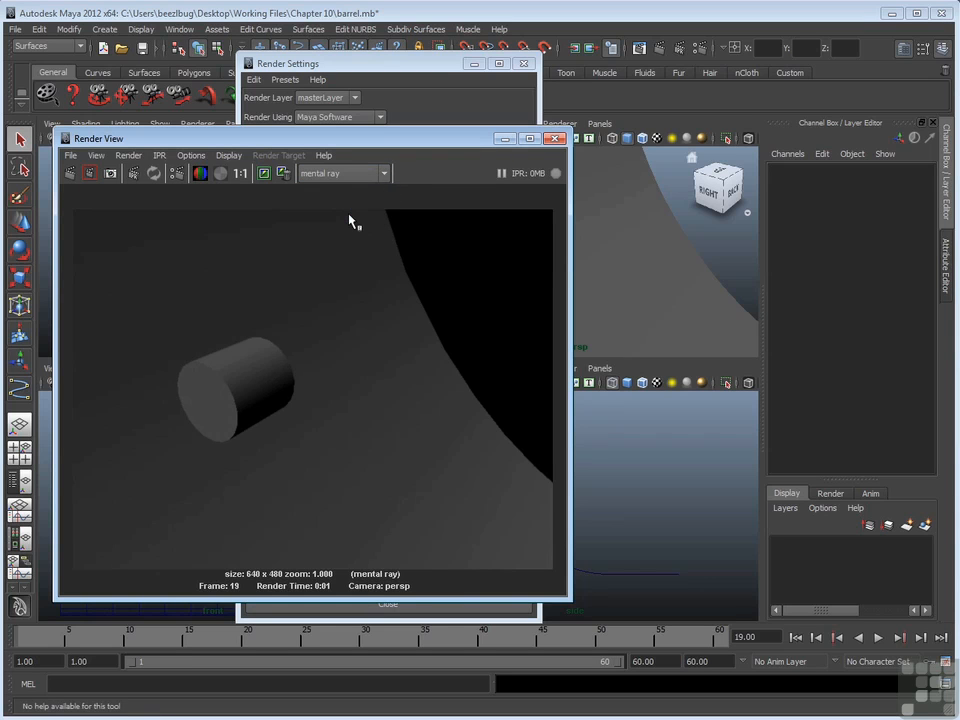
Minimize the Render View and widen the Render Settings window enough to fit all the mental ray categories.
left_click_drag(345, 139, 364, 137)
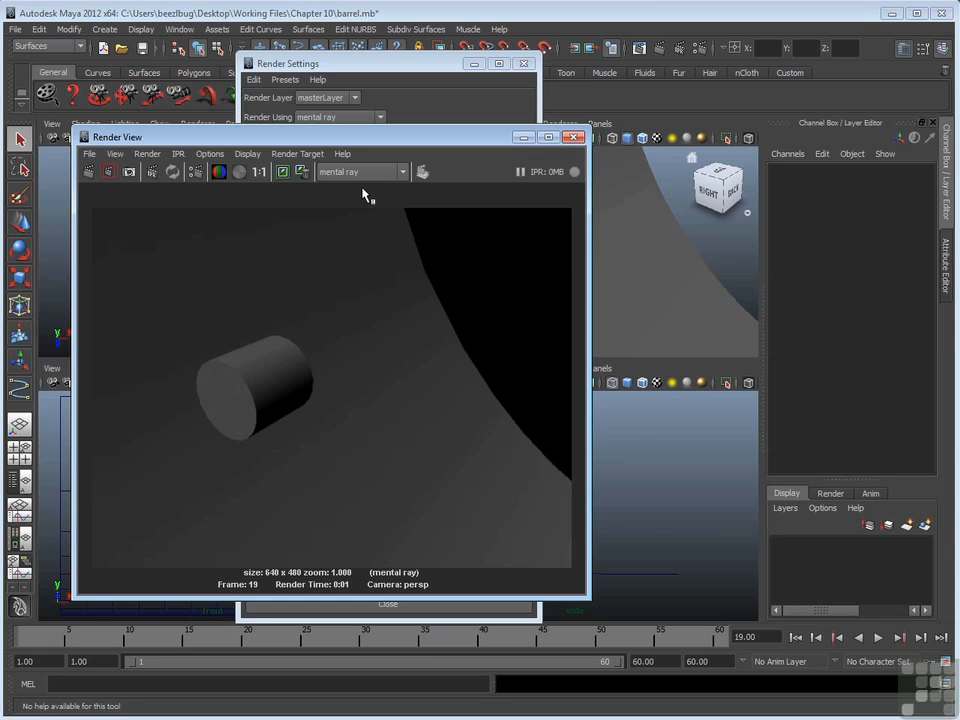
left_click(521, 137)
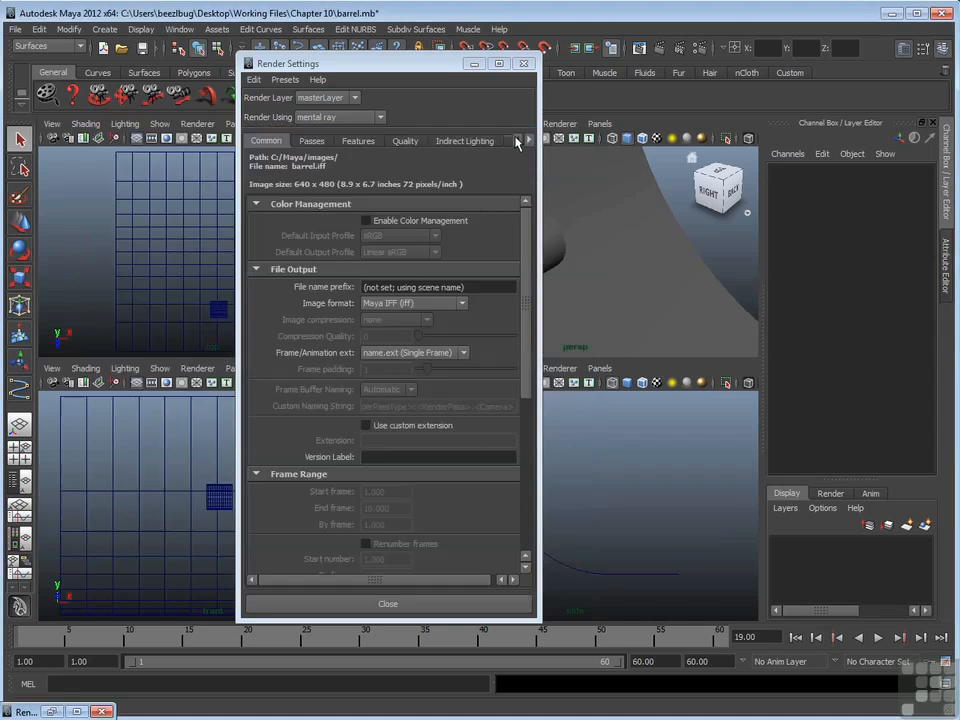
left_click_drag(418, 62, 463, 62)
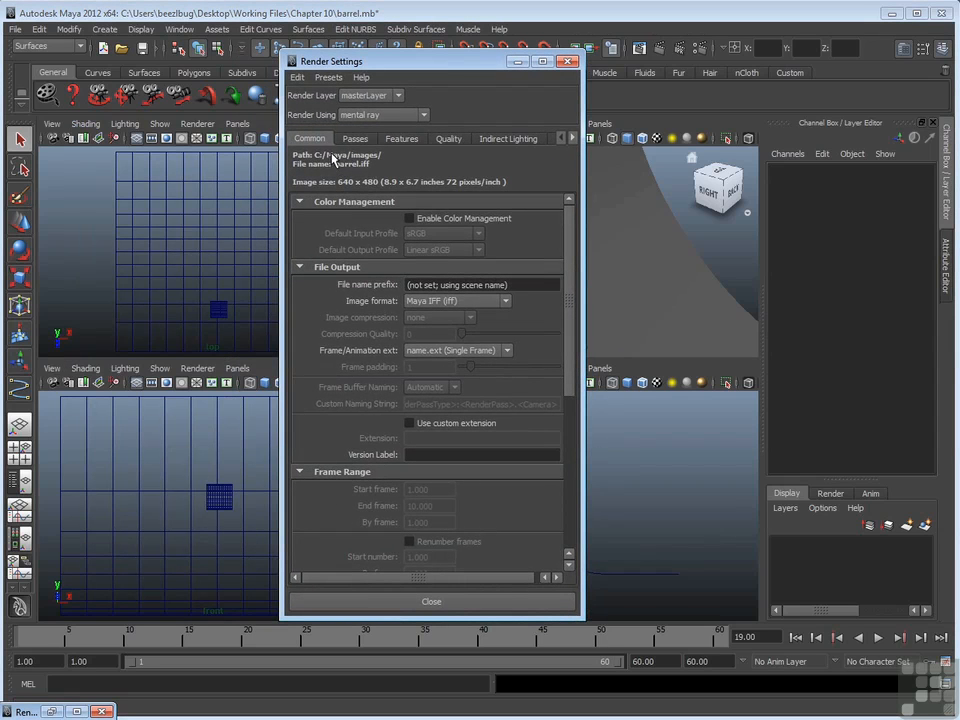
left_click_drag(582, 179, 619, 180)
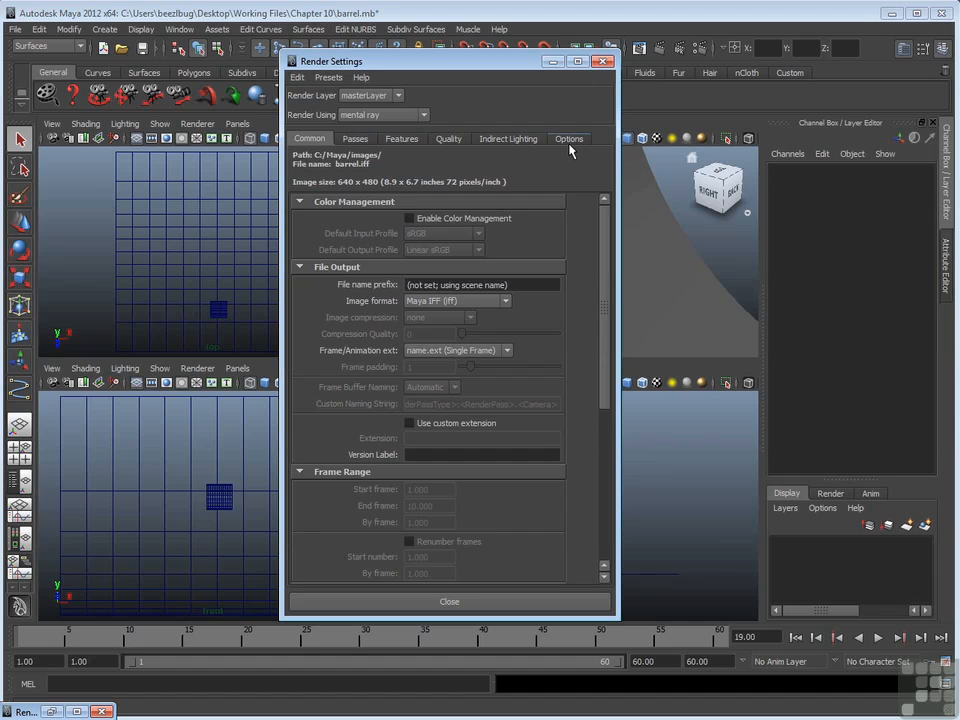
Review the mental ray Passes, Features, Quality, Indirect Lighting and Options settings, and close the render settings.
left_click(362, 141)
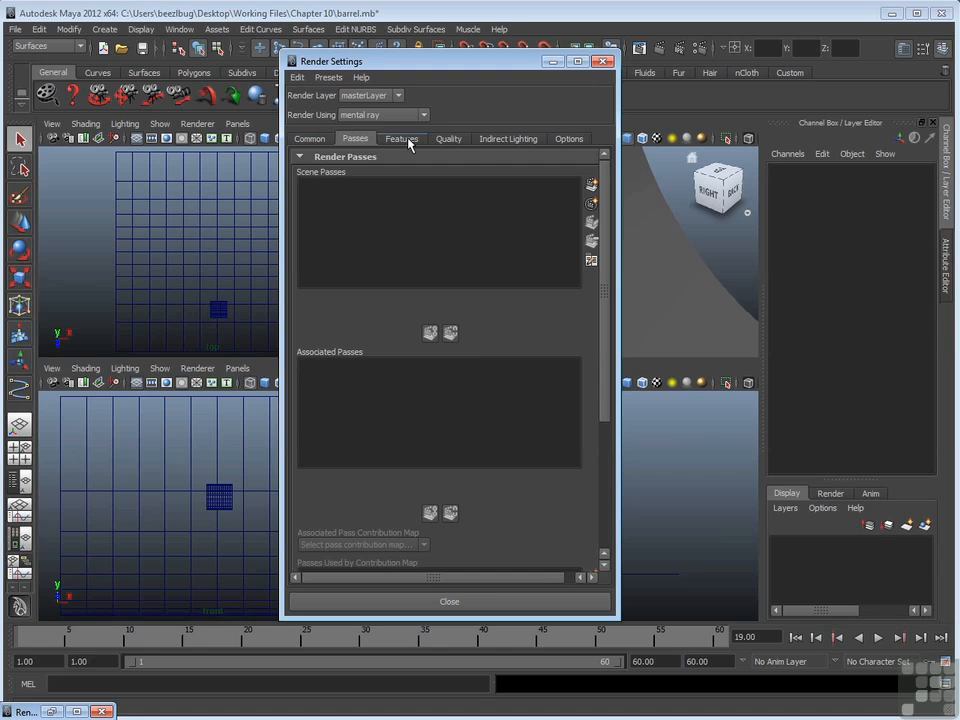
left_click(405, 140)
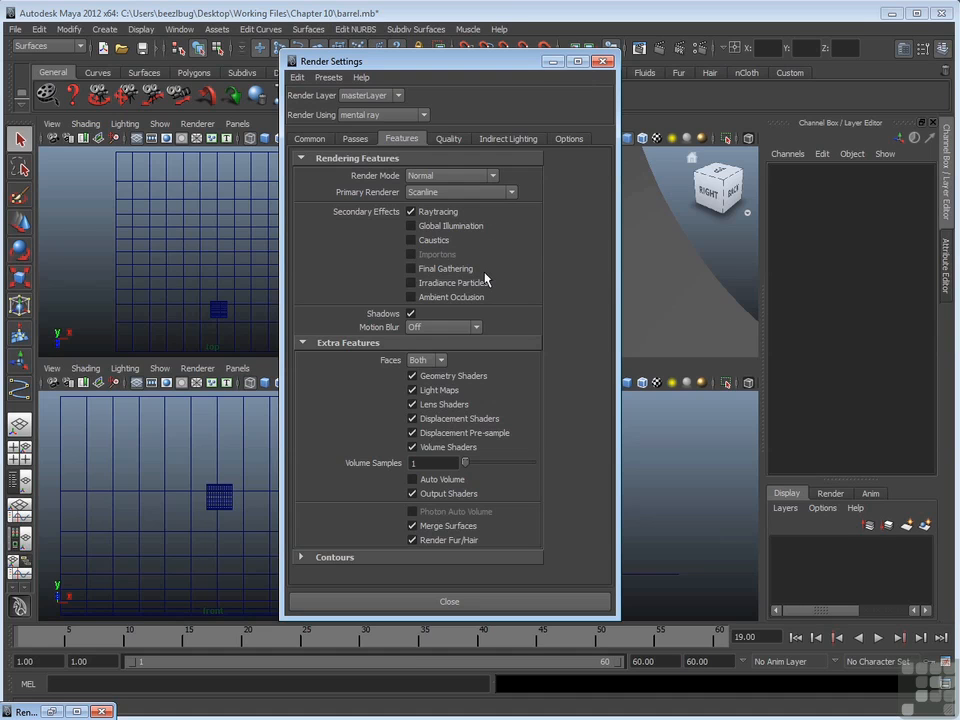
left_click(466, 142)
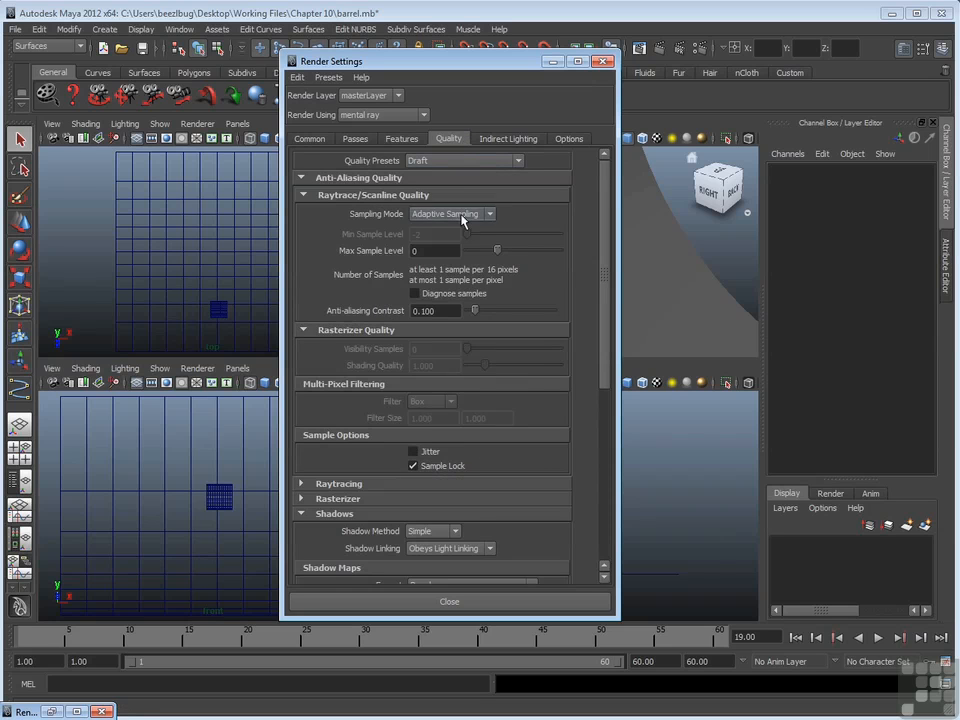
left_click_drag(603, 272, 603, 374)
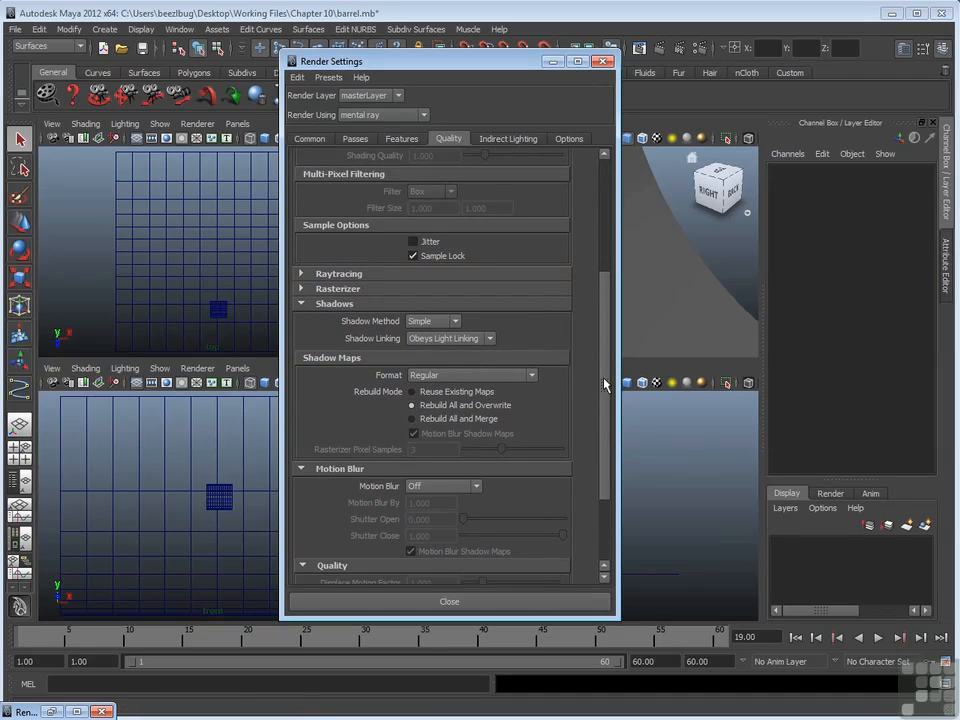
left_click_drag(606, 381, 607, 232)
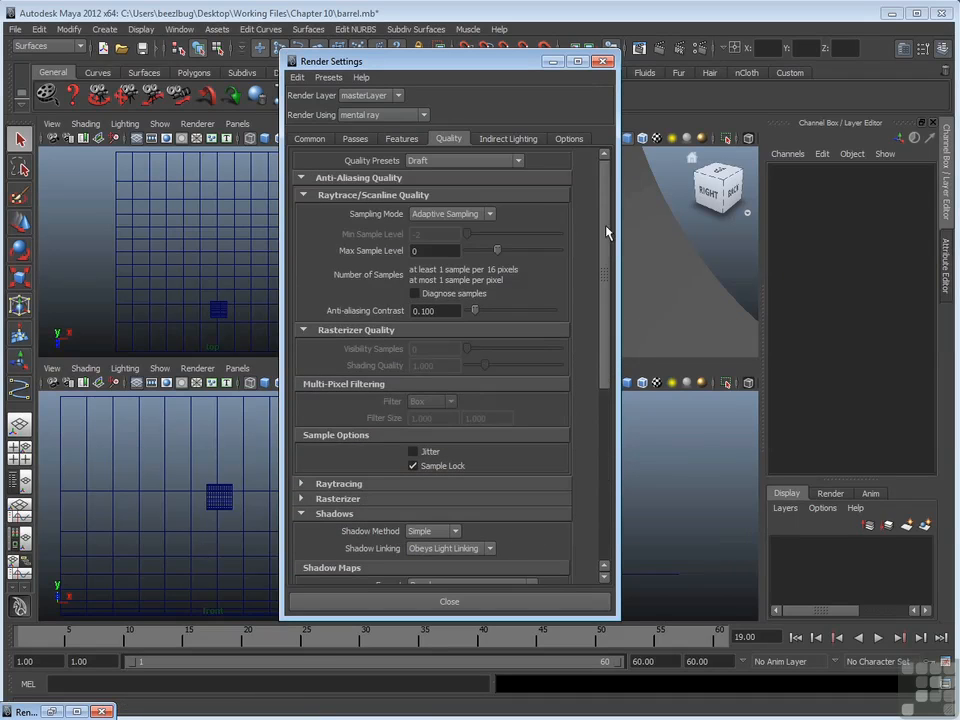
left_click(507, 140)
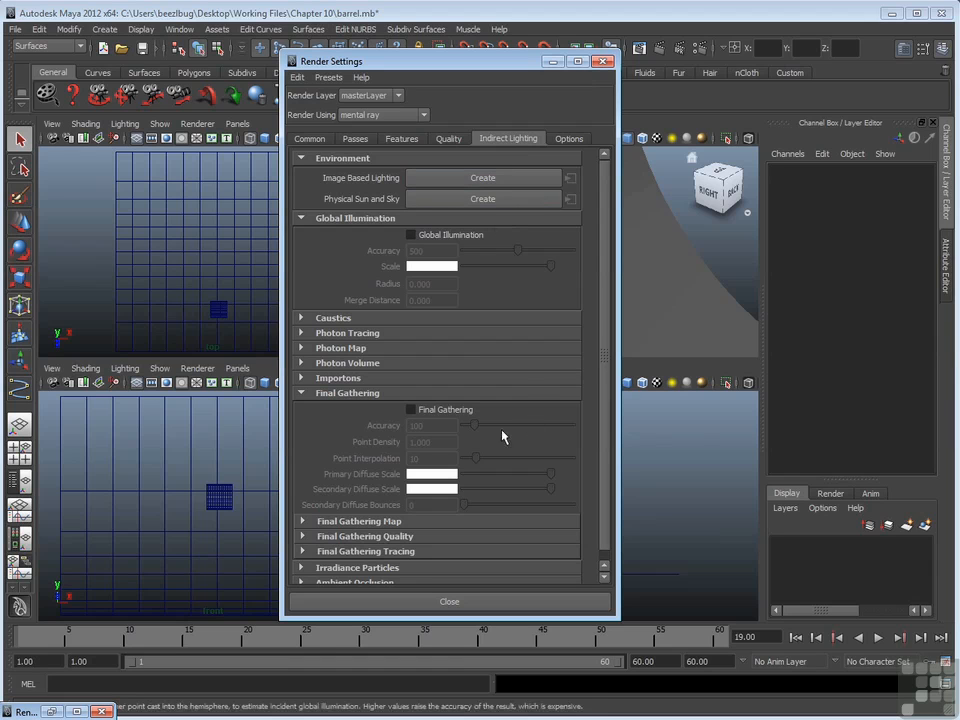
left_click(570, 139)
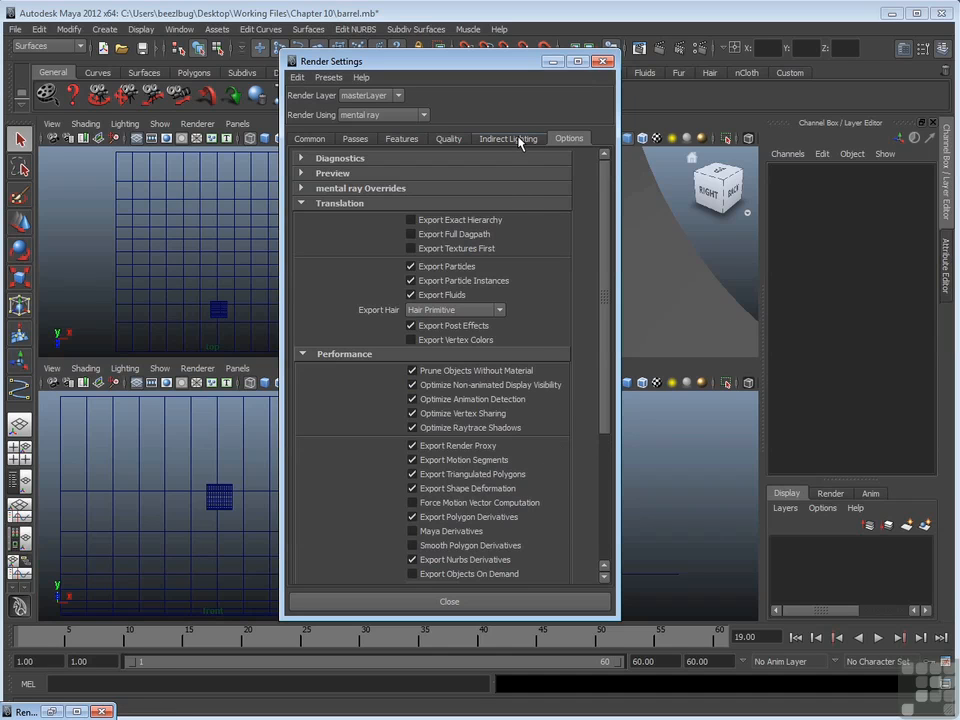
left_click(603, 61)
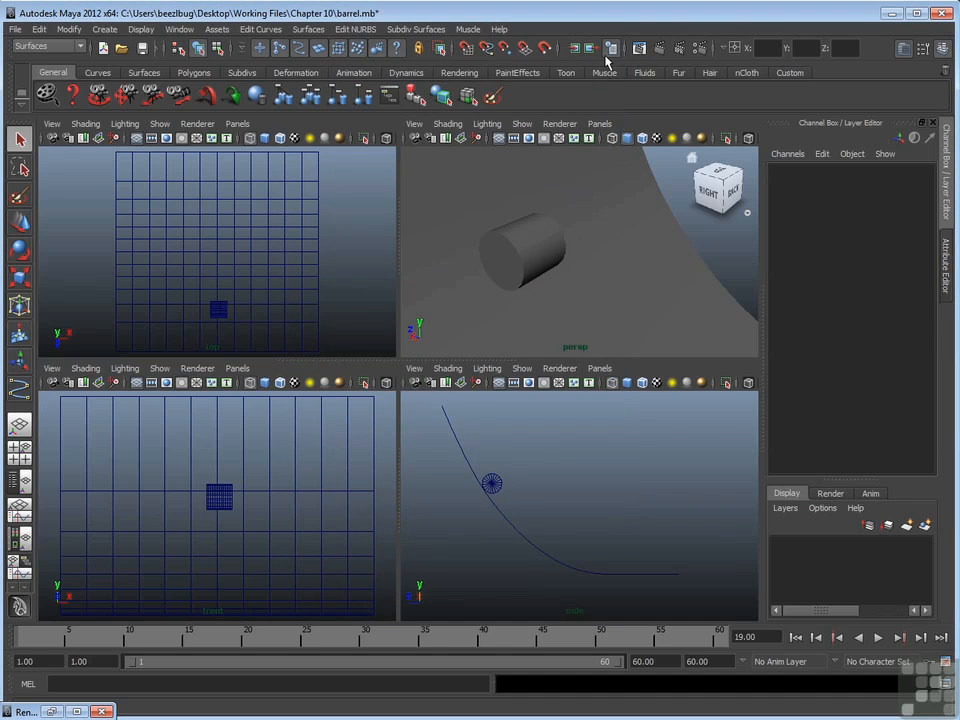
Browse the mental ray node categories from Materials through Textures in the Hypershade, and close it.
left_click(180, 29)
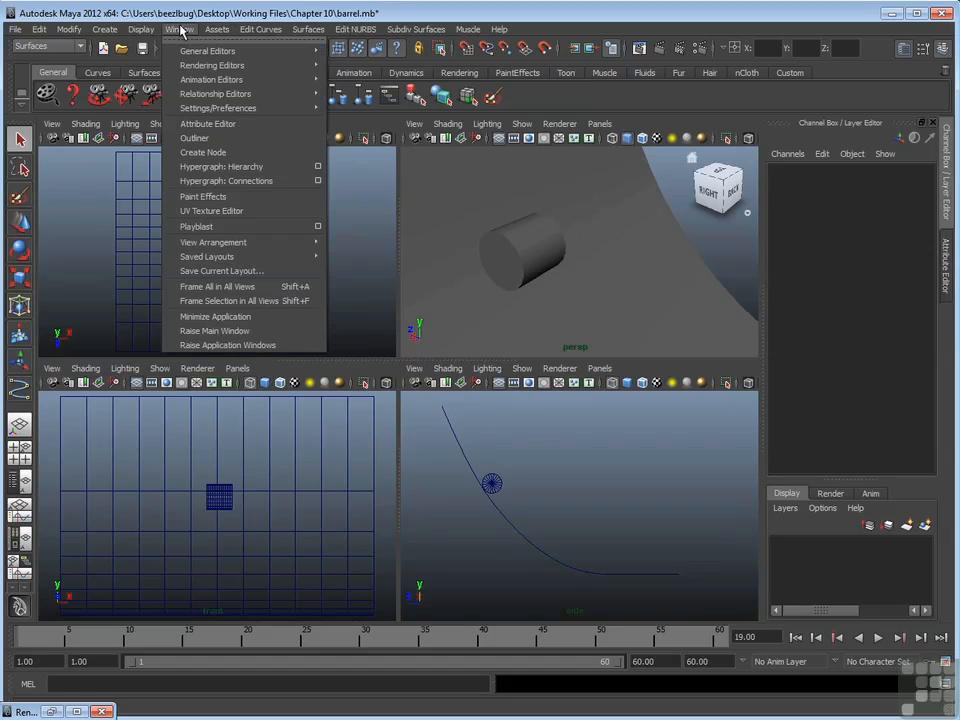
mouse_move(215, 65)
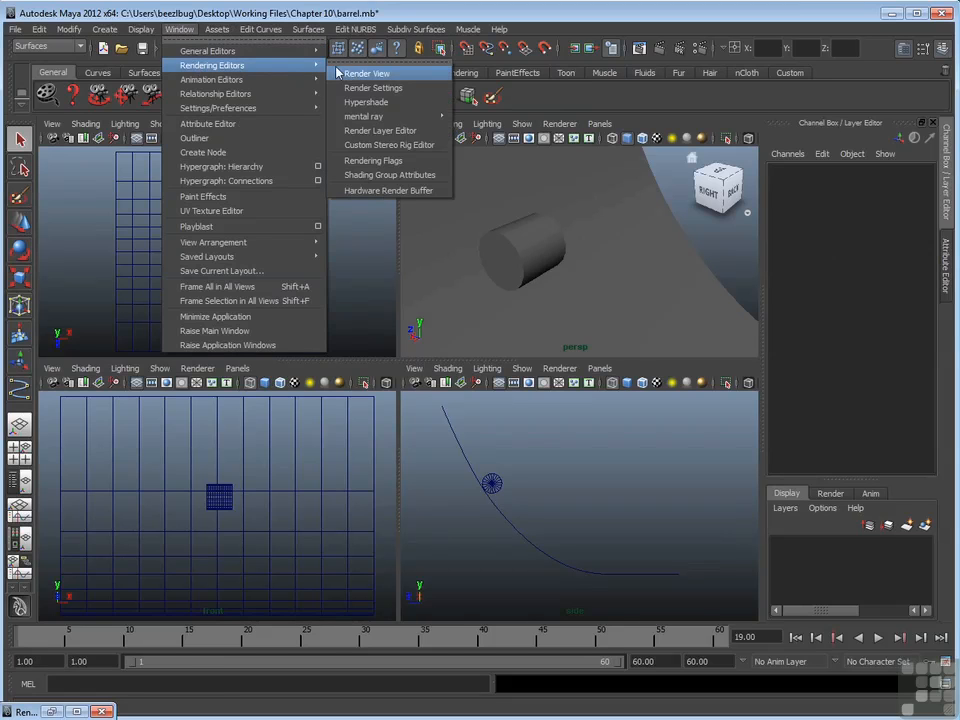
left_click(420, 102)
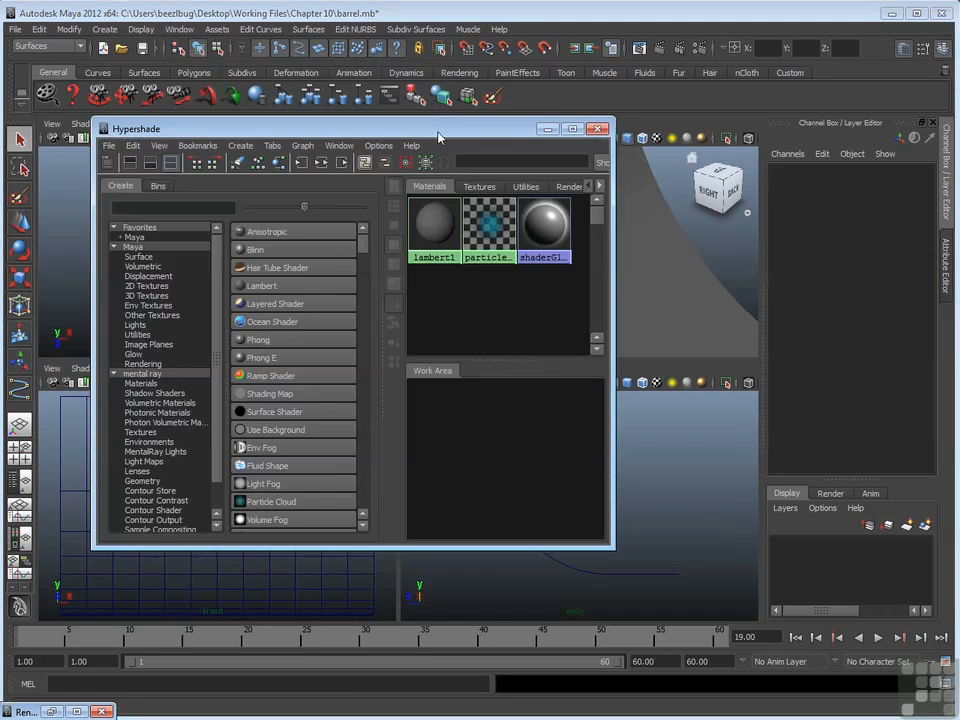
left_click(160, 384)
left_click(165, 393)
left_click(167, 403)
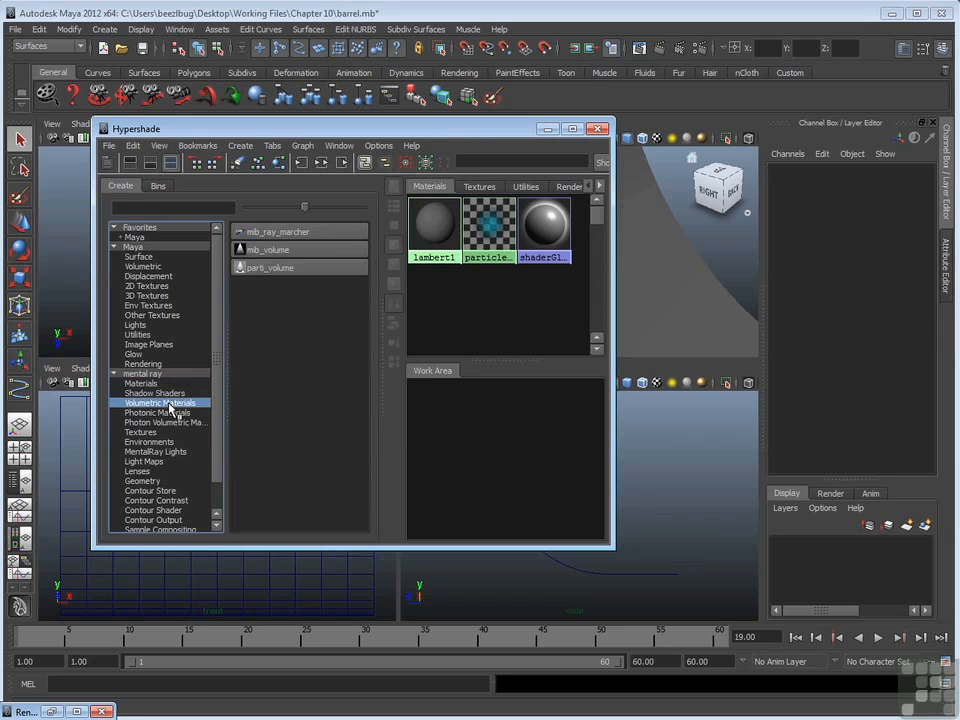
left_click(168, 412)
left_click(171, 423)
left_click(162, 432)
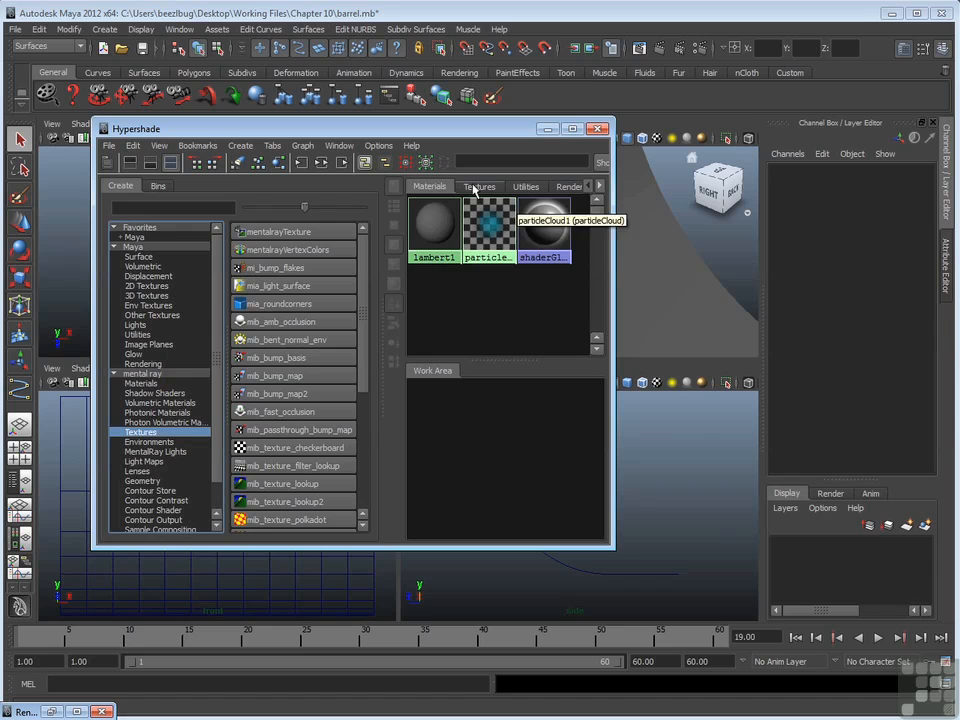
left_click(598, 128)
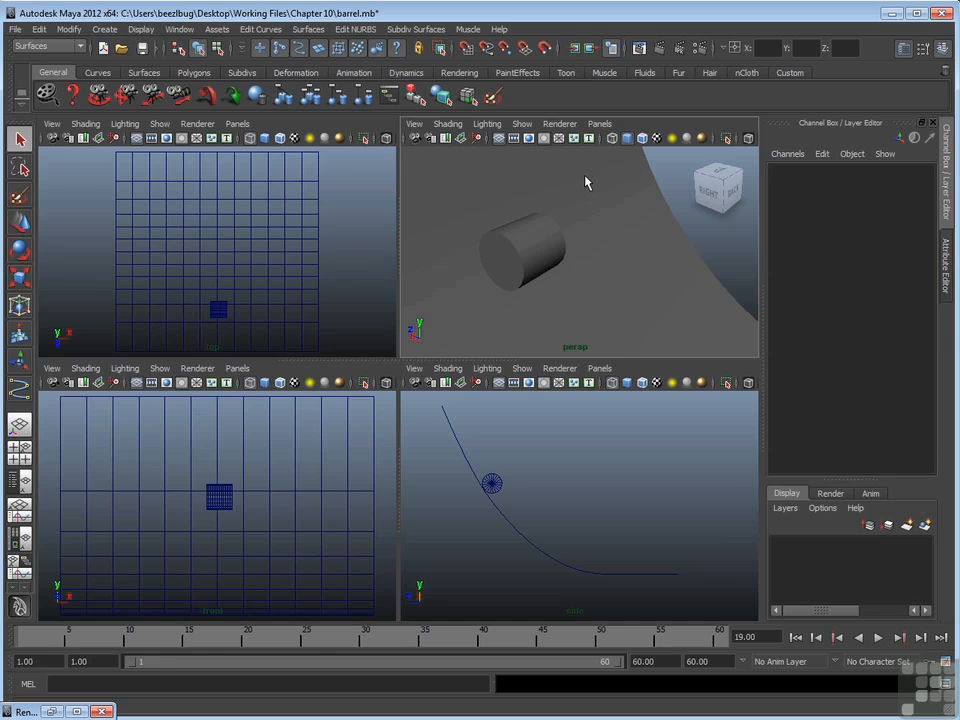
Check the load status of the mental ray plug-in Mayatomr.mll in the Plug-in Manager, and close the manager.
left_click(180, 29)
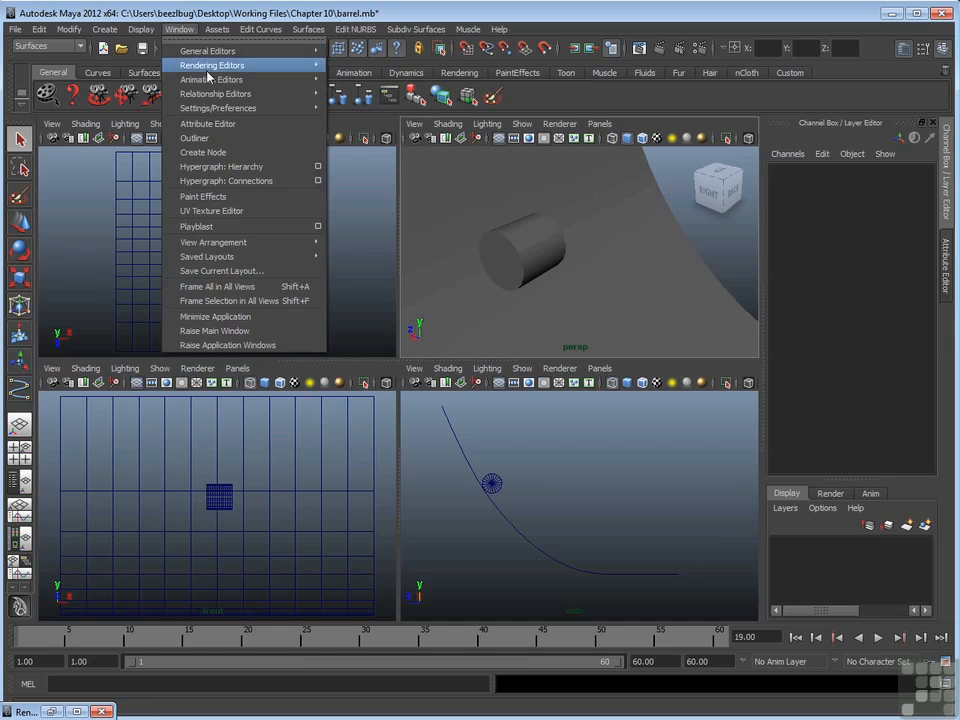
mouse_move(229, 112)
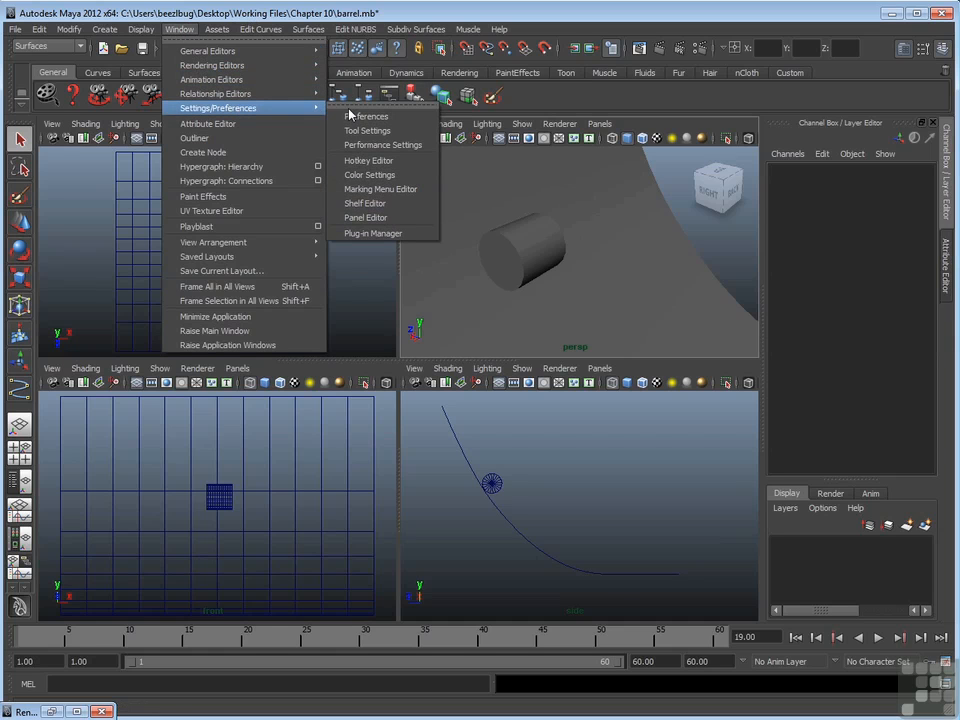
left_click(410, 234)
left_click_drag(585, 214, 398, 200)
left_click_drag(622, 308, 621, 354)
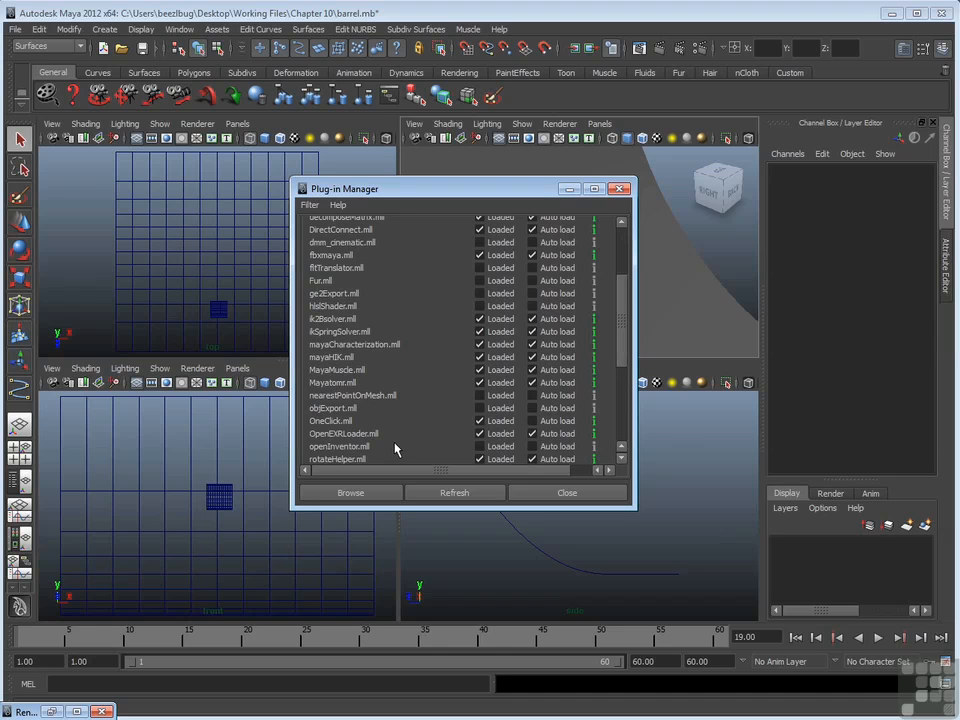
left_click(576, 493)
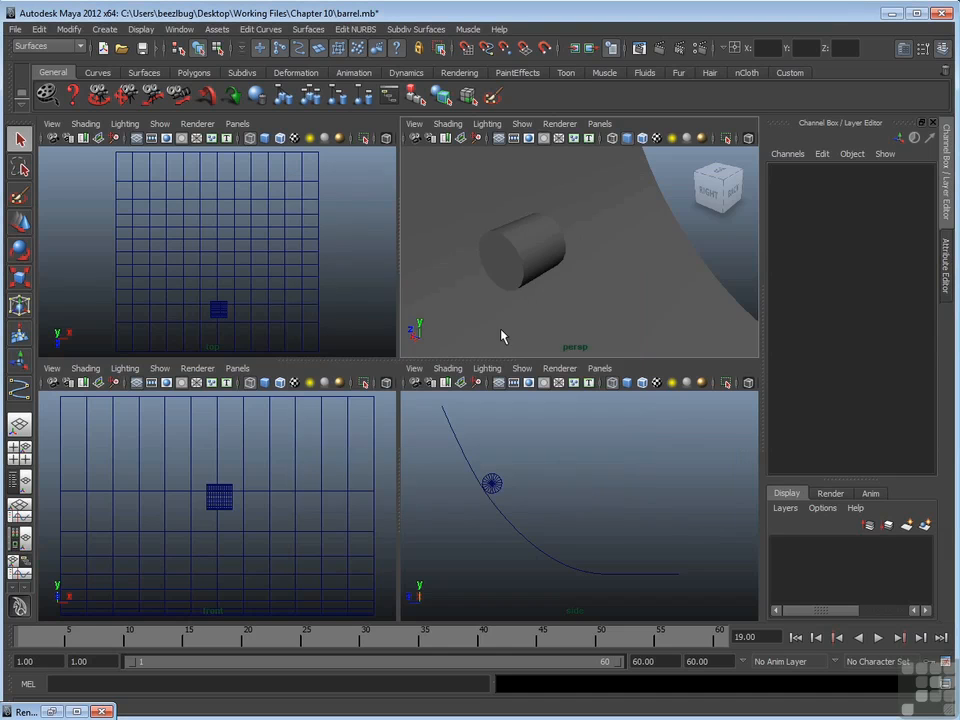